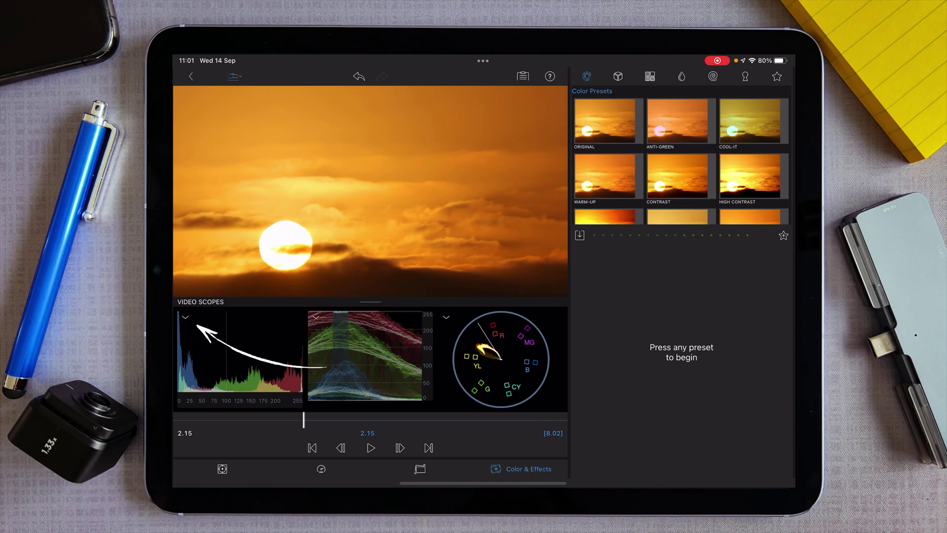
- Switch the histogram to a waveform and limit the middle waveform to the blue channel
left_click(185, 318)
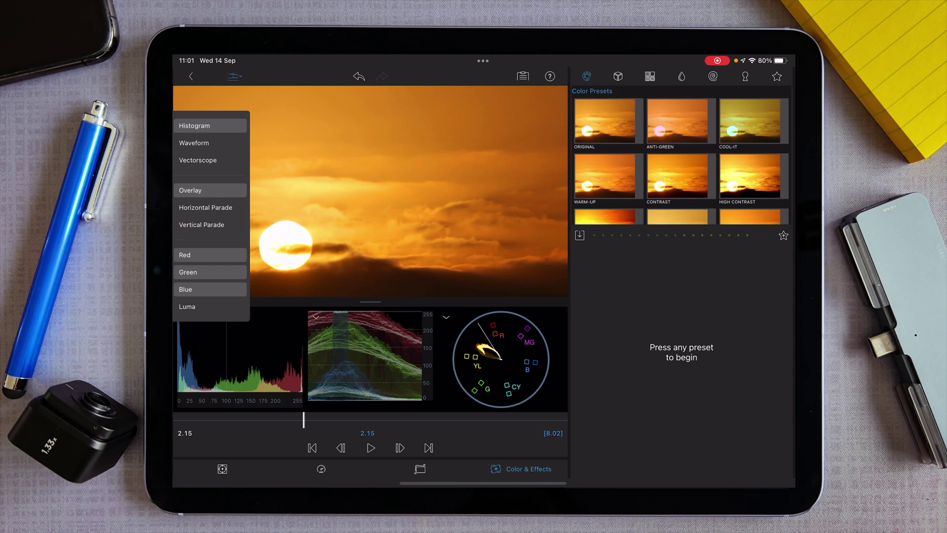
left_click(194, 142)
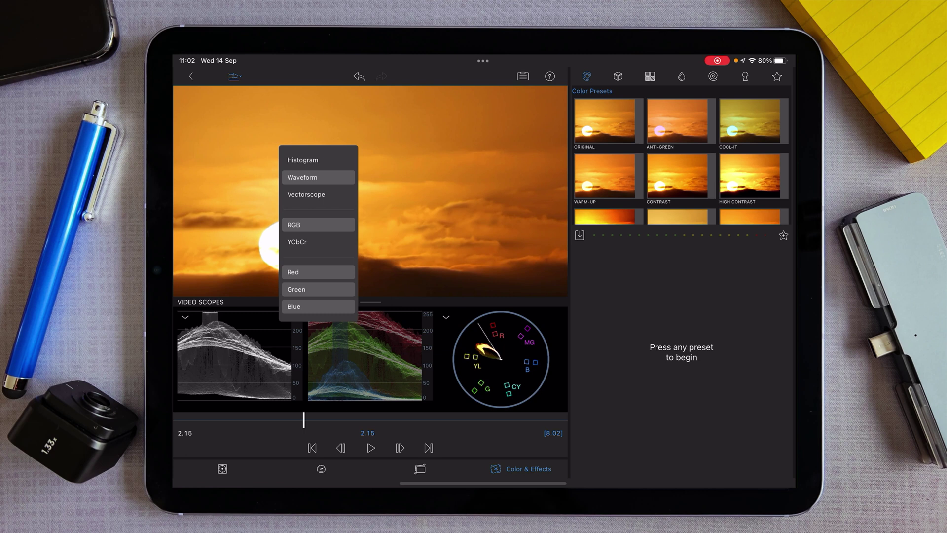
left_click(319, 271)
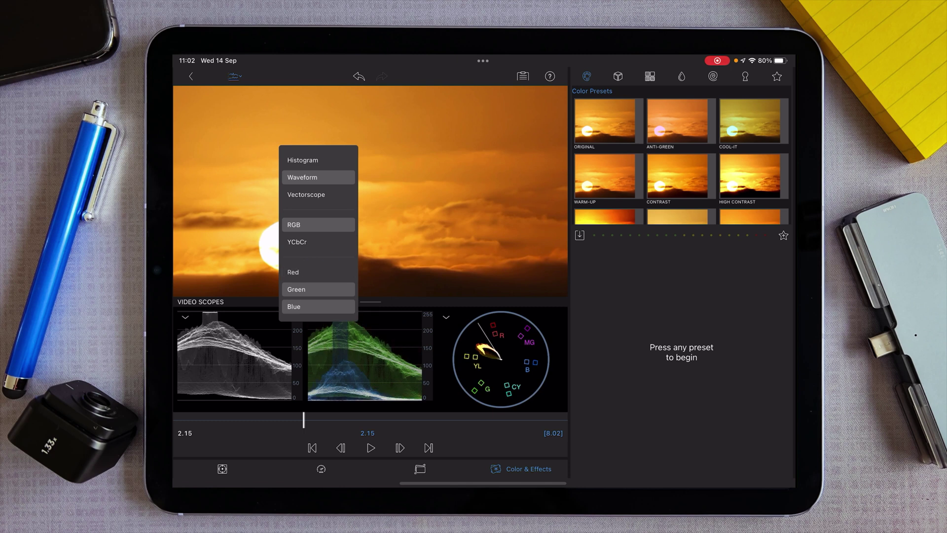
left_click(318, 289)
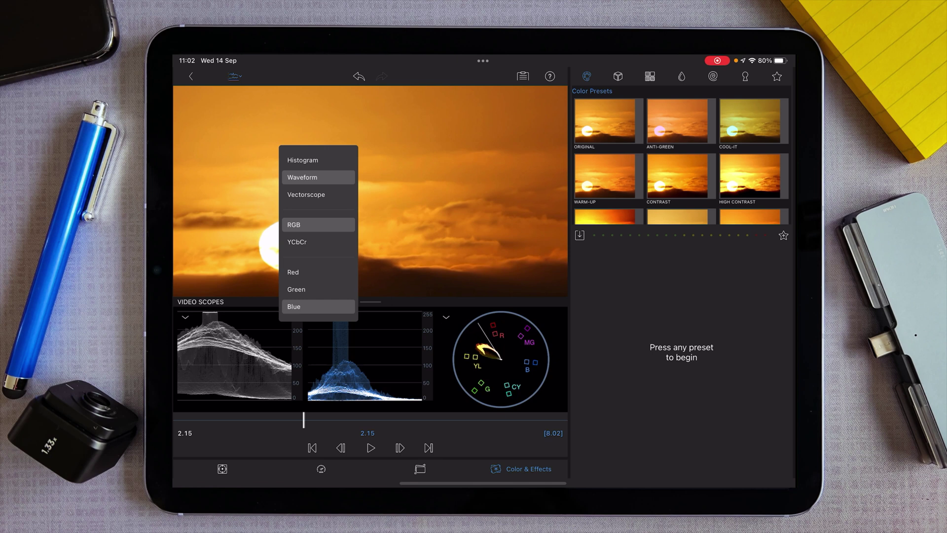
key("Escape")
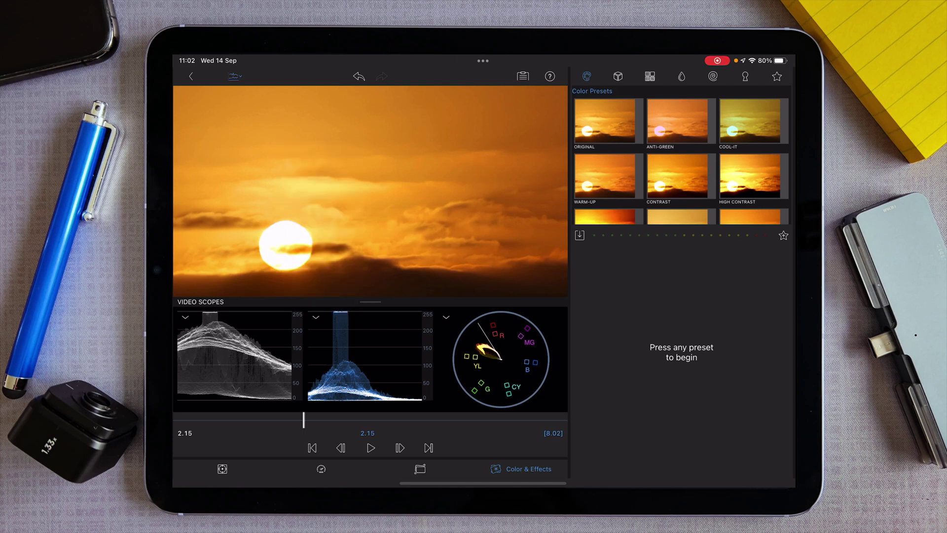
- Turn the vectorscope into an RGB waveform and apply the Original colour preset
left_click(446, 317)
left_click(433, 259)
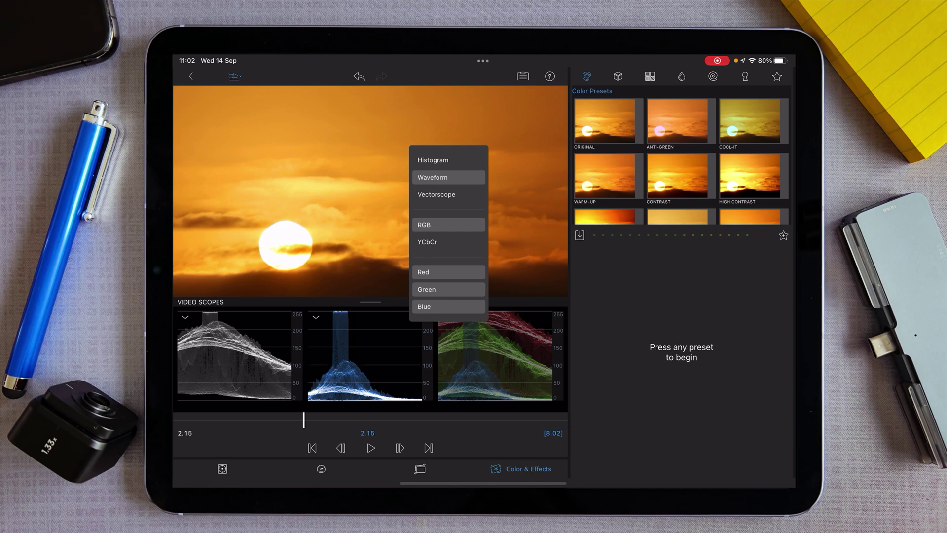
key("Escape")
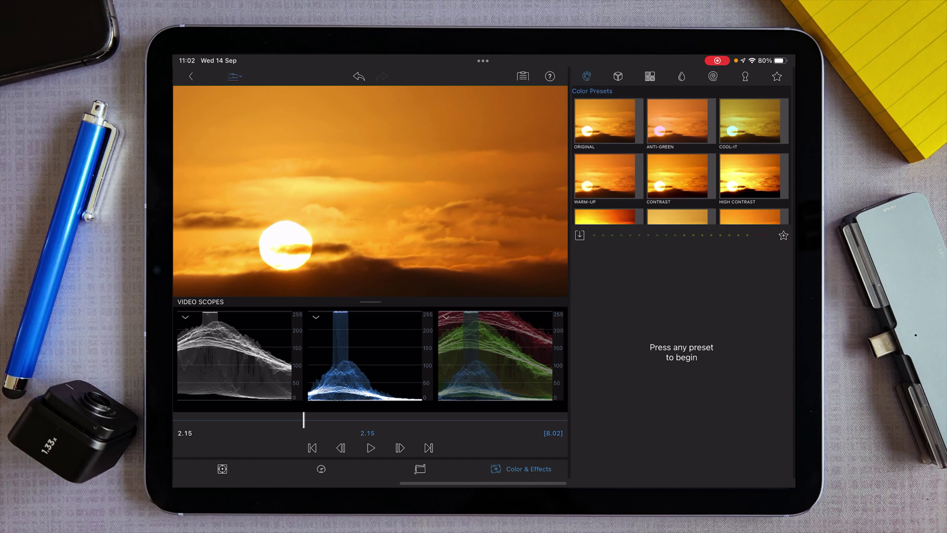
left_click(605, 120)
left_click(371, 448)
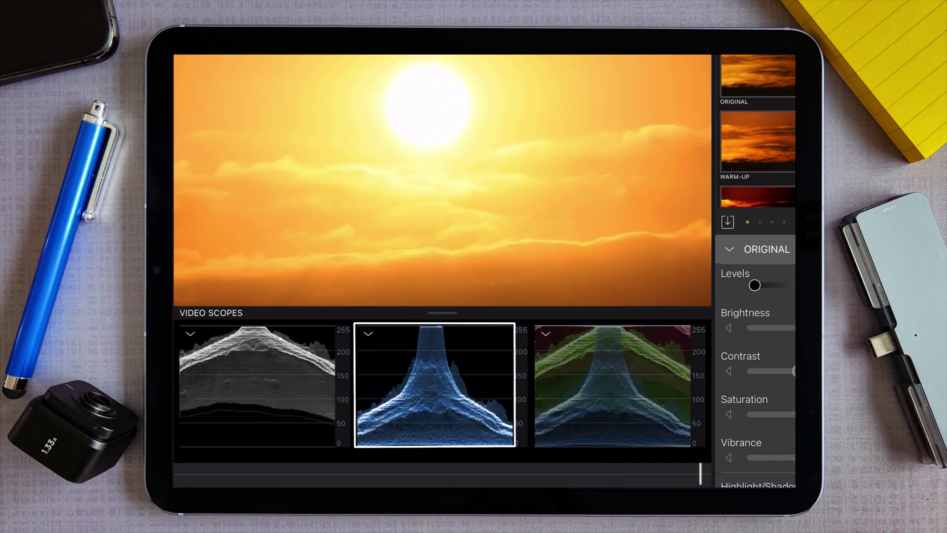
left_click(367, 333)
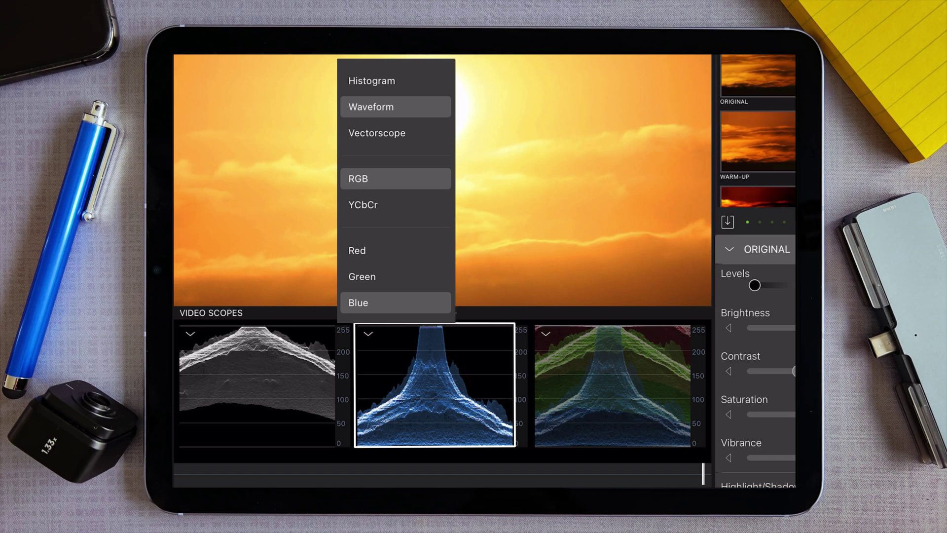
key("Escape")
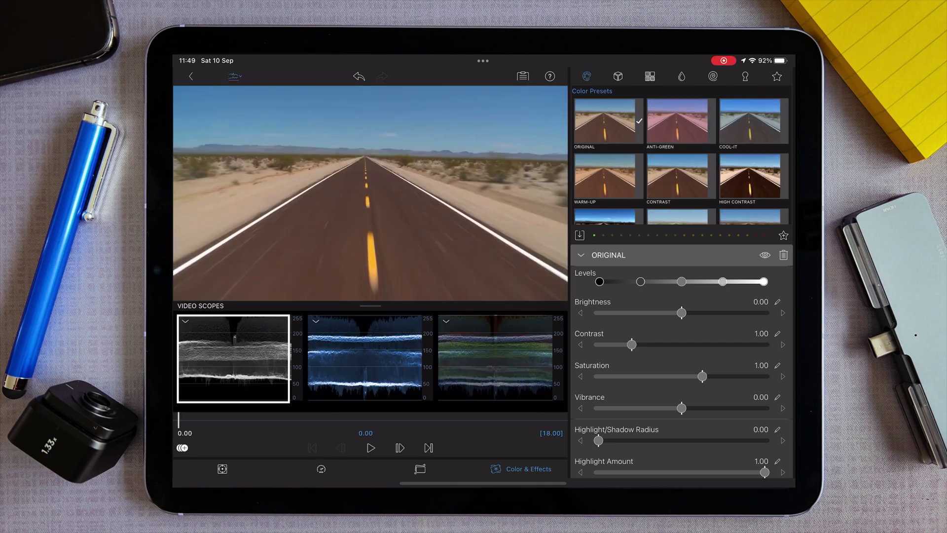
left_click(185, 320)
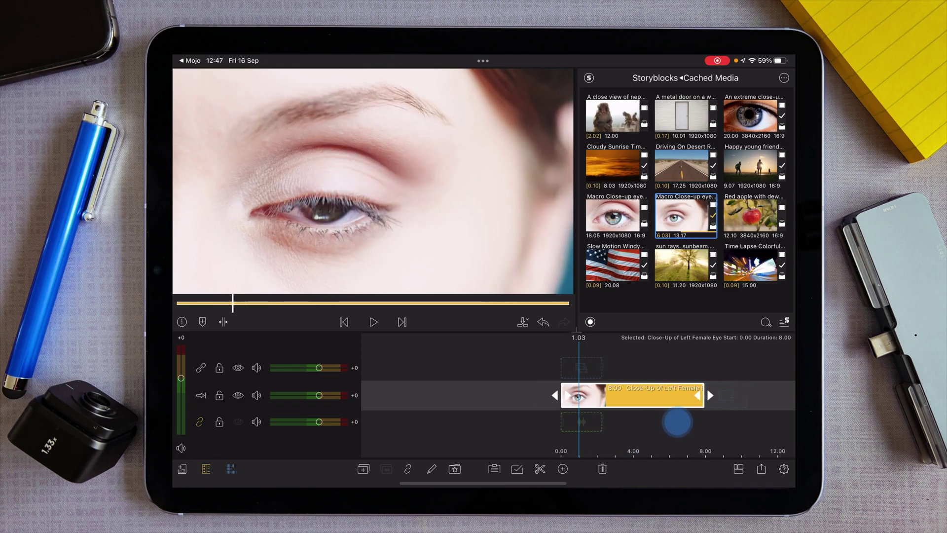
- Move to a closed-eye frame, open the eye close-up in Color & Effects, and apply Original
mouse_move(650, 424)
left_mouse_down()
mouse_move(642, 423)
mouse_move(661, 429)
left_mouse_up()
left_click(715, 357)
left_click(642, 395)
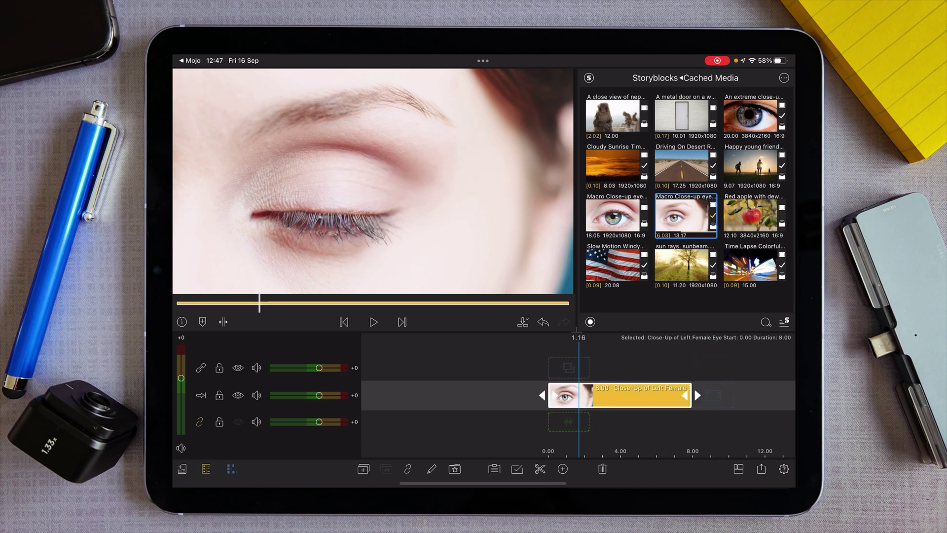
double_click(642, 395)
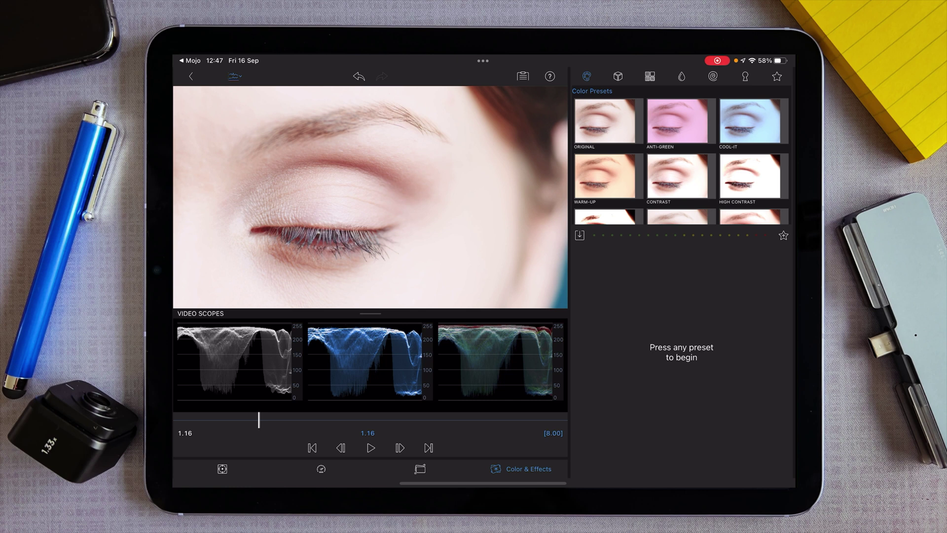
left_click(605, 120)
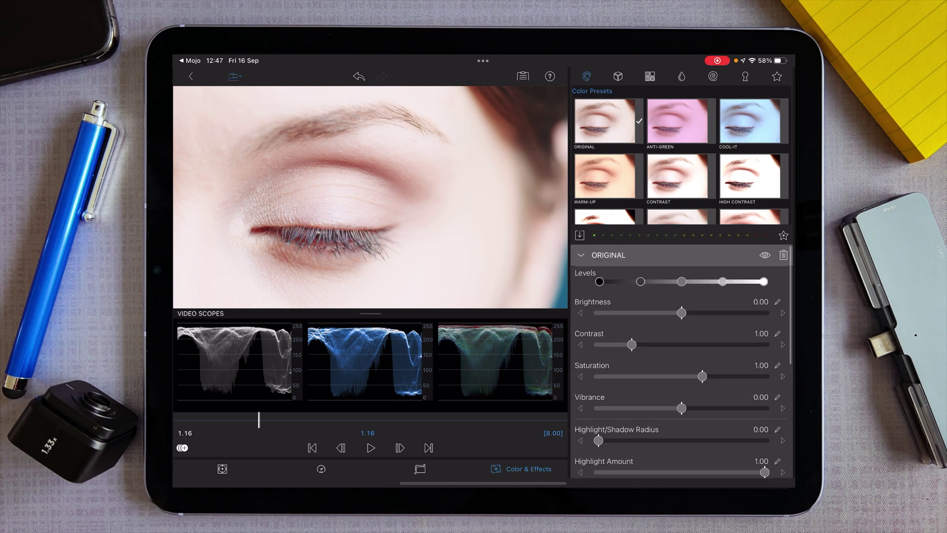
scroll(750, 250, "down", 5)
scroll(750, 393, "up", 5)
scroll(761, 328, "down", 2)
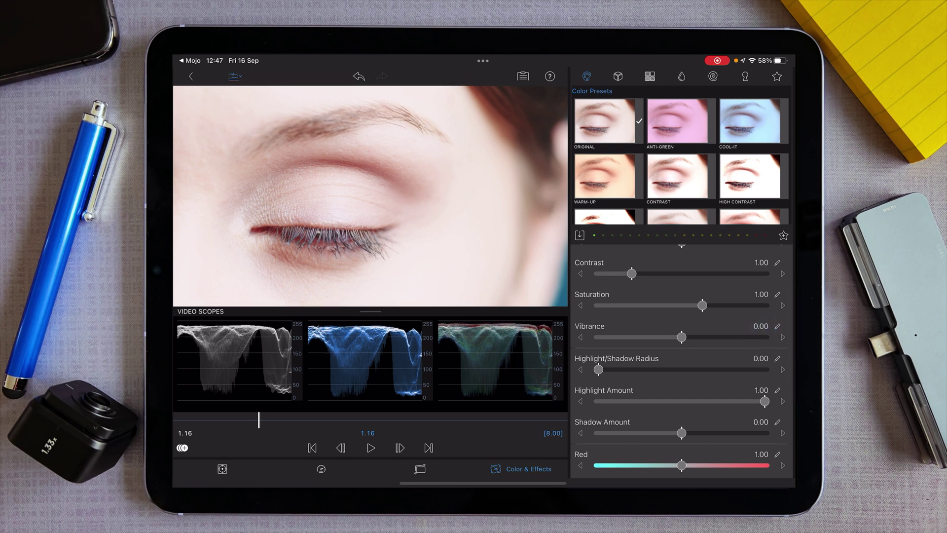
- Switch the first scope to a histogram and restore red and green on the middle waveform
left_click(233, 359)
left_click(196, 189)
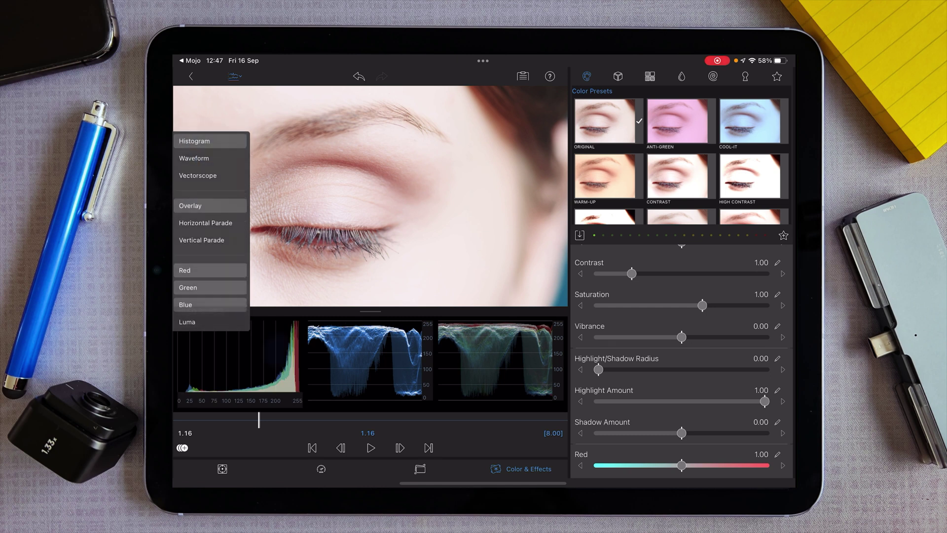
left_click(326, 359)
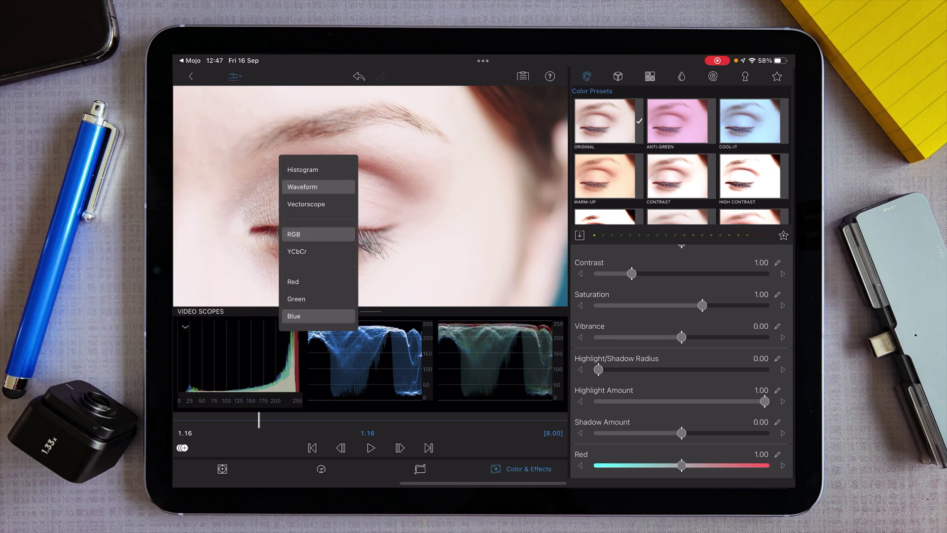
left_click(304, 298)
left_click(314, 279)
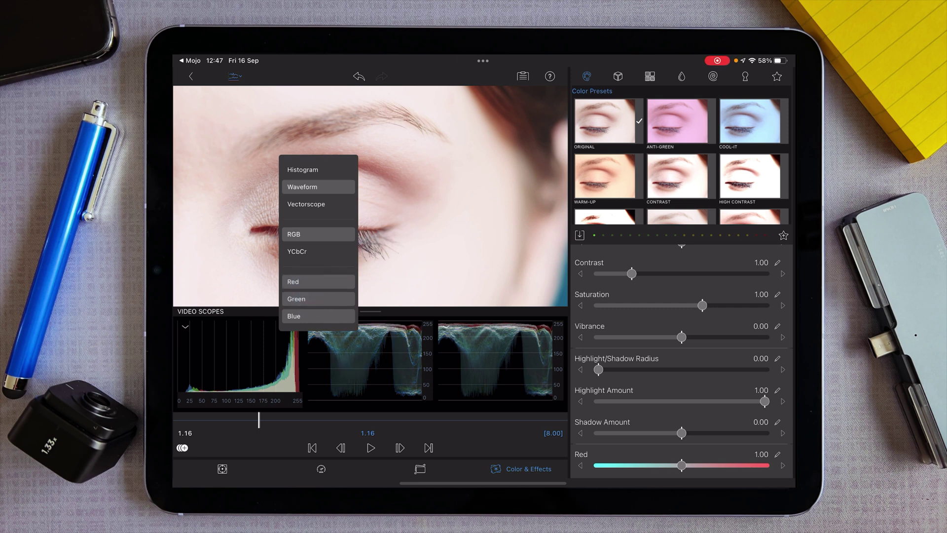
- Set the third scope to a vectorscope and scrub back to the eye clip's start
left_click(471, 335)
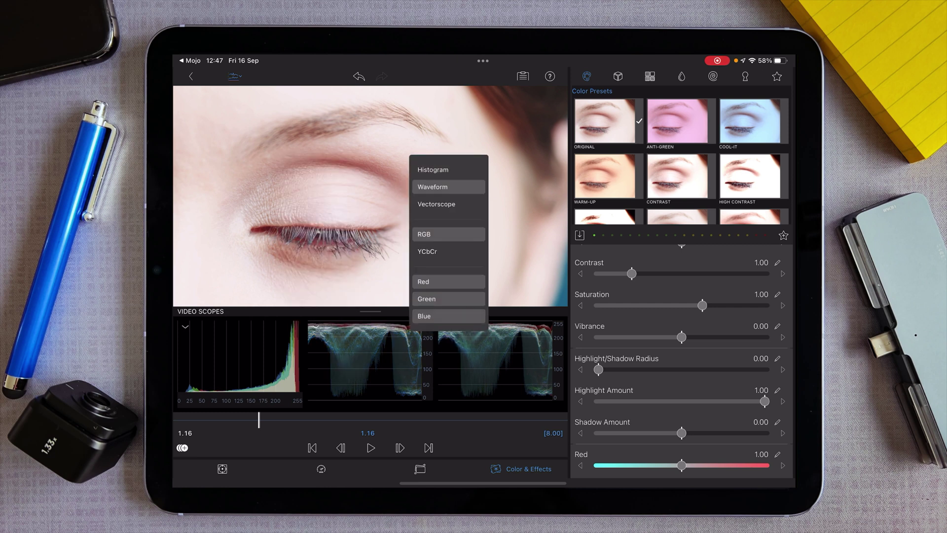
left_click(436, 204)
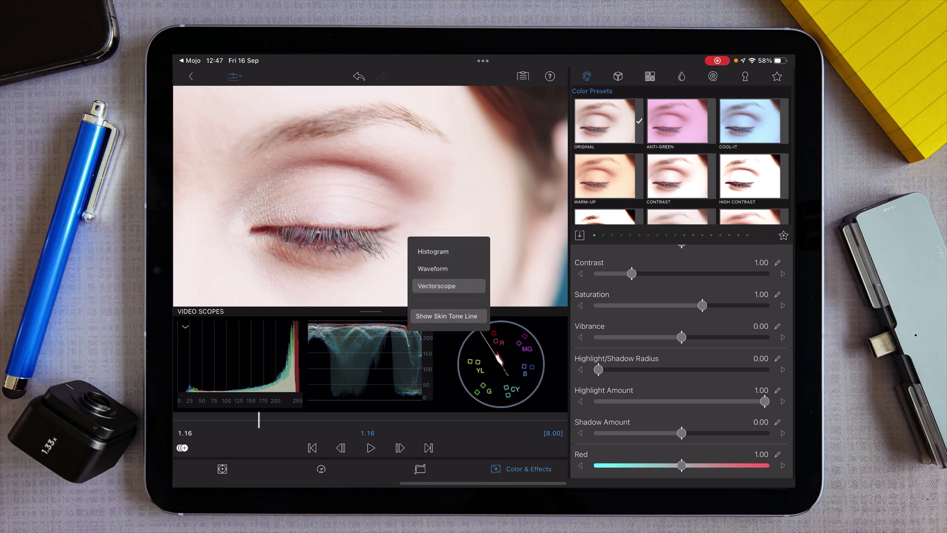
left_click(445, 326)
left_click_drag(370, 310, 388, 305)
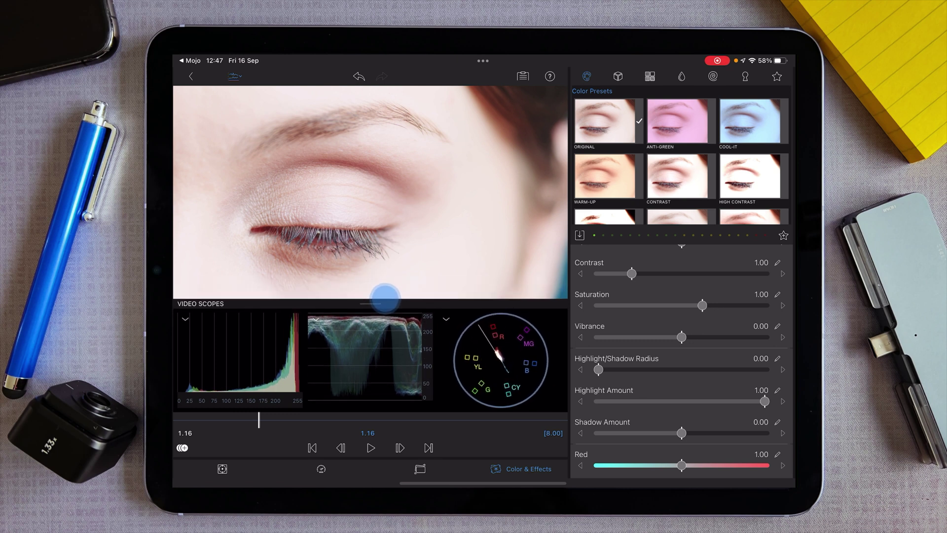
mouse_move(258, 420)
left_mouse_down()
mouse_move(178, 420)
mouse_move(321, 427)
left_mouse_up()
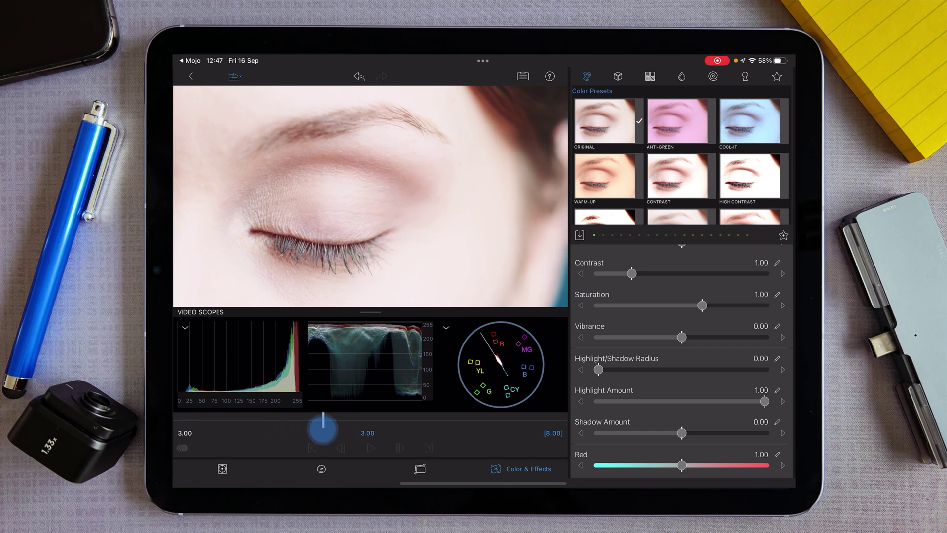
left_click_drag(321, 427, 323, 420)
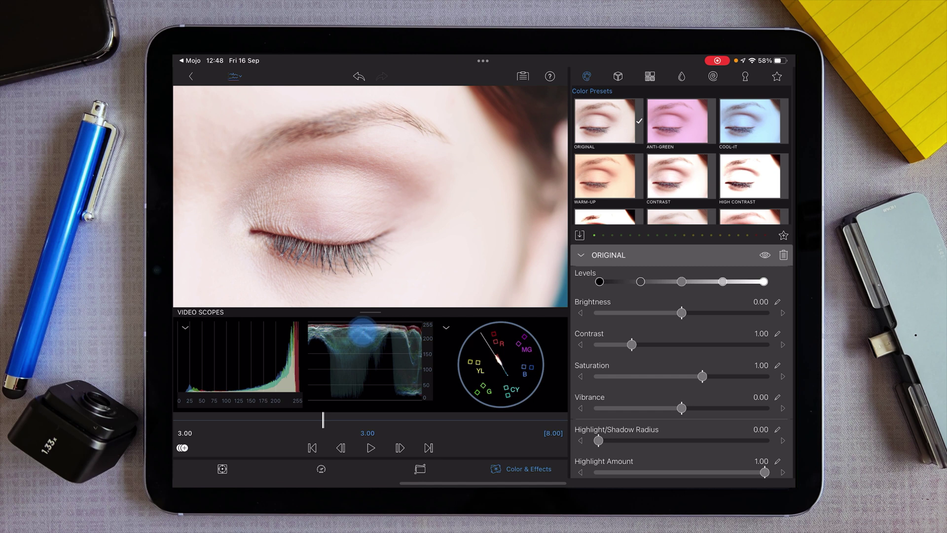
mouse_move(322, 420)
left_mouse_down()
mouse_move(328, 431)
mouse_move(525, 429)
mouse_move(291, 420)
left_mouse_up()
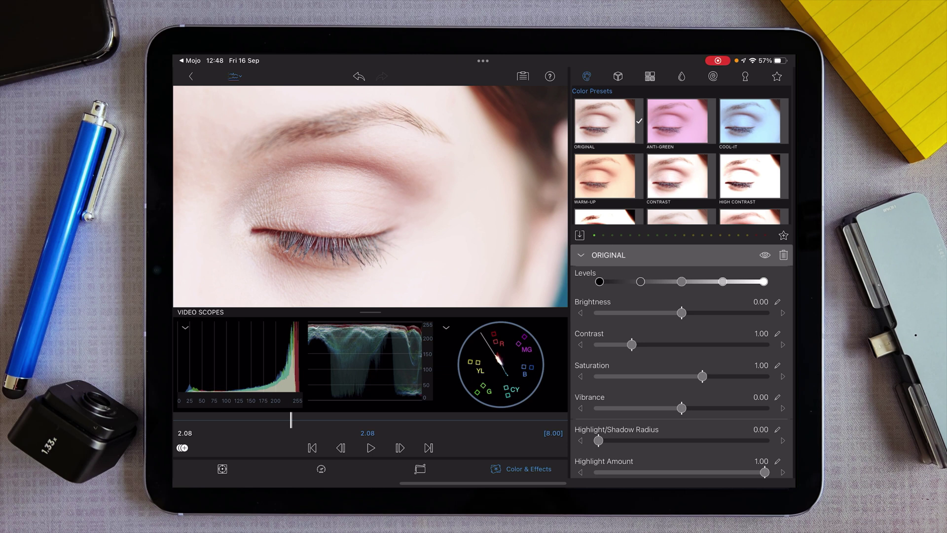
left_click_drag(733, 391, 734, 330)
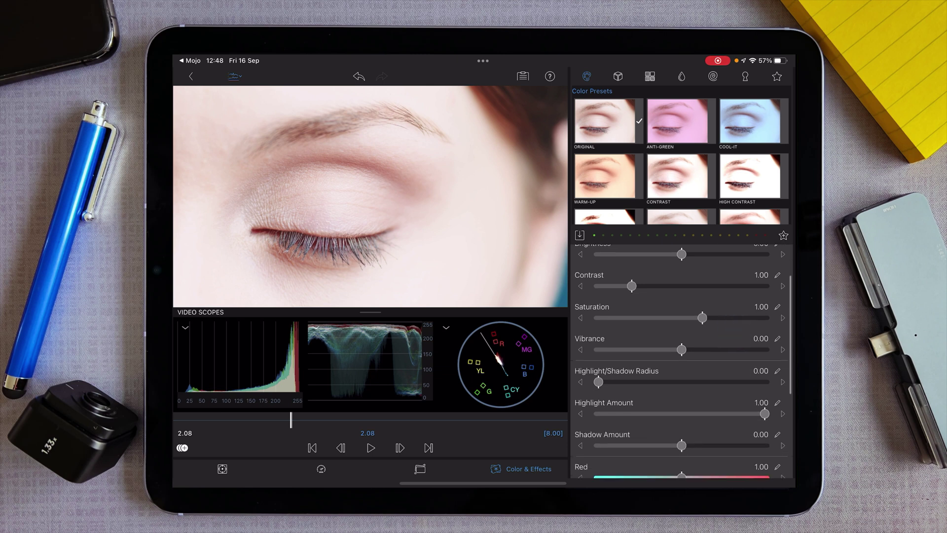
- Bring Highlight Amount to 0.41 and nudge Shadow Amount slightly below zero
left_click_drag(764, 414, 669, 414)
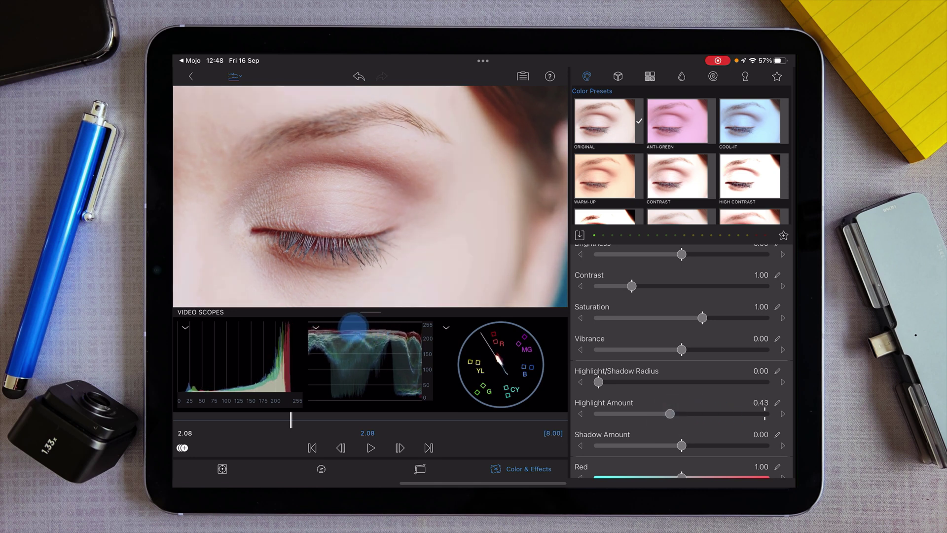
mouse_move(669, 414)
left_mouse_down()
mouse_move(655, 414)
mouse_move(718, 406)
mouse_move(678, 405)
left_mouse_up()
scroll(680, 355, "down", 1)
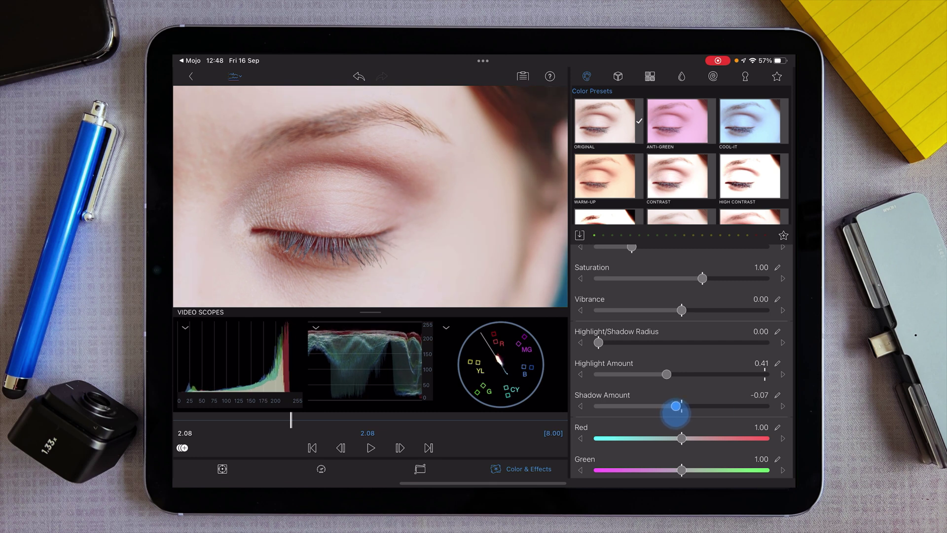
mouse_move(675, 405)
left_mouse_down()
mouse_move(655, 404)
mouse_move(677, 405)
left_mouse_up()
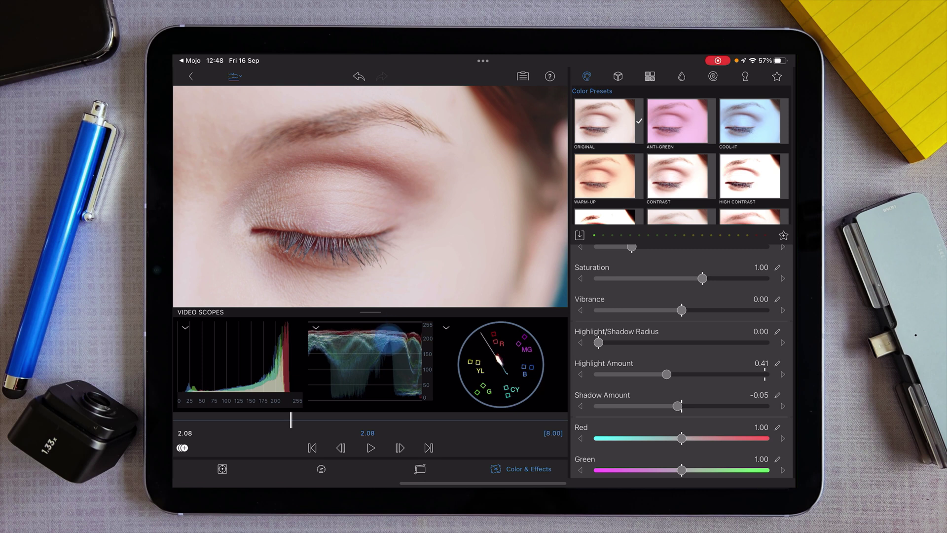
mouse_move(678, 406)
left_mouse_down()
mouse_move(656, 402)
mouse_move(670, 406)
left_mouse_up()
left_click_drag(703, 279, 702, 376)
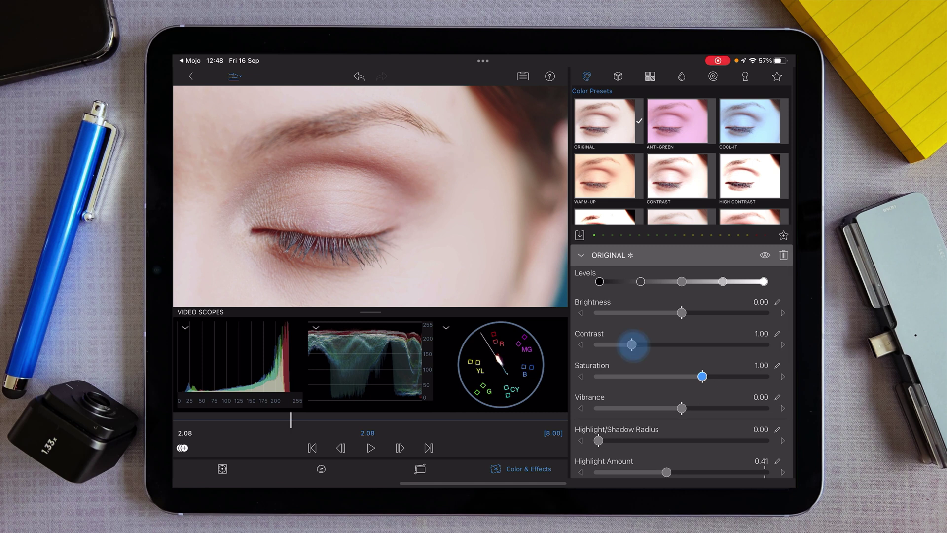
- Test the Contrast slider, leaving it at 1.00, and set Brightness to -0.02
mouse_move(631, 344)
left_mouse_down()
mouse_move(651, 344)
mouse_move(598, 345)
left_mouse_up()
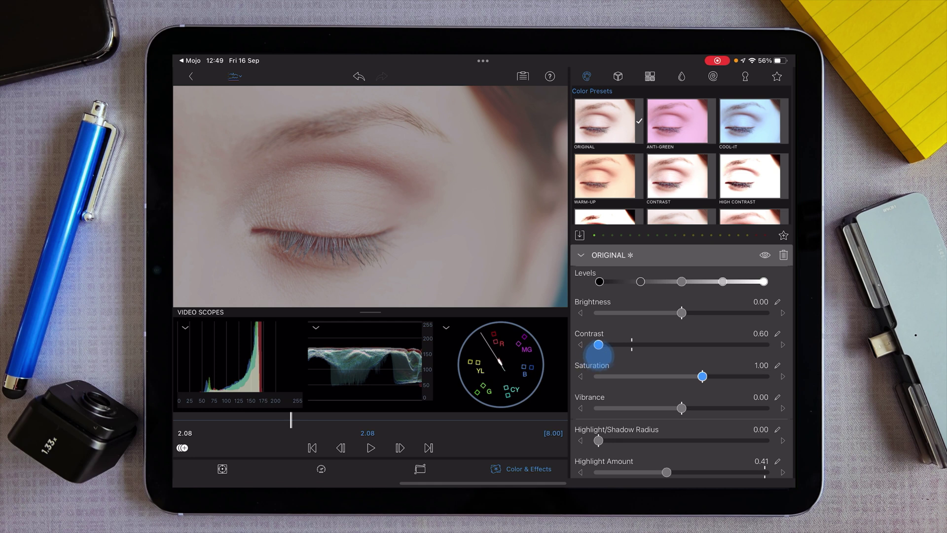
mouse_move(599, 344)
left_mouse_down()
mouse_move(708, 343)
mouse_move(631, 344)
left_mouse_up()
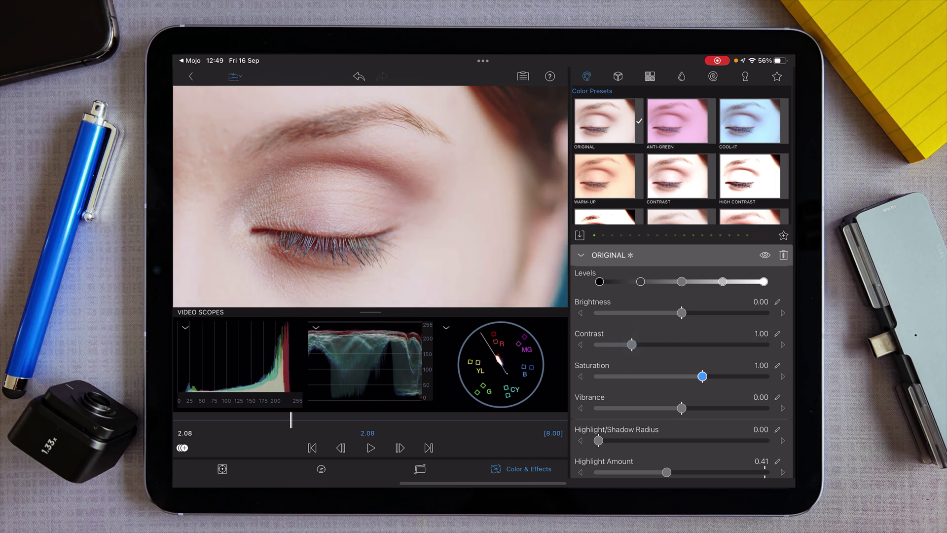
left_click_drag(681, 313, 678, 313)
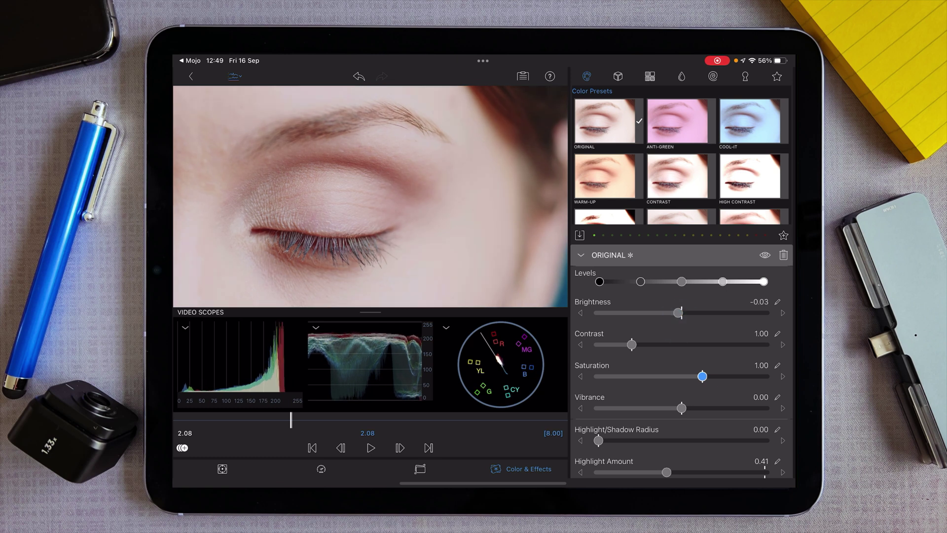
left_click_drag(678, 313, 680, 313)
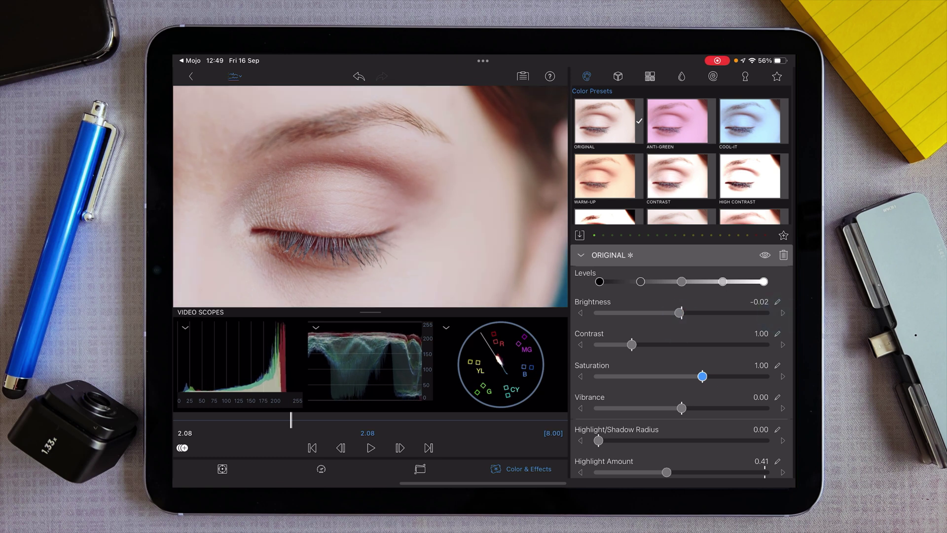
- Raise Gamma slightly above 1 (to 1.10) and scrub to the open-eye frame near 6.18
left_click_drag(381, 381, 398, 369)
scroll(681, 362, "down", 5)
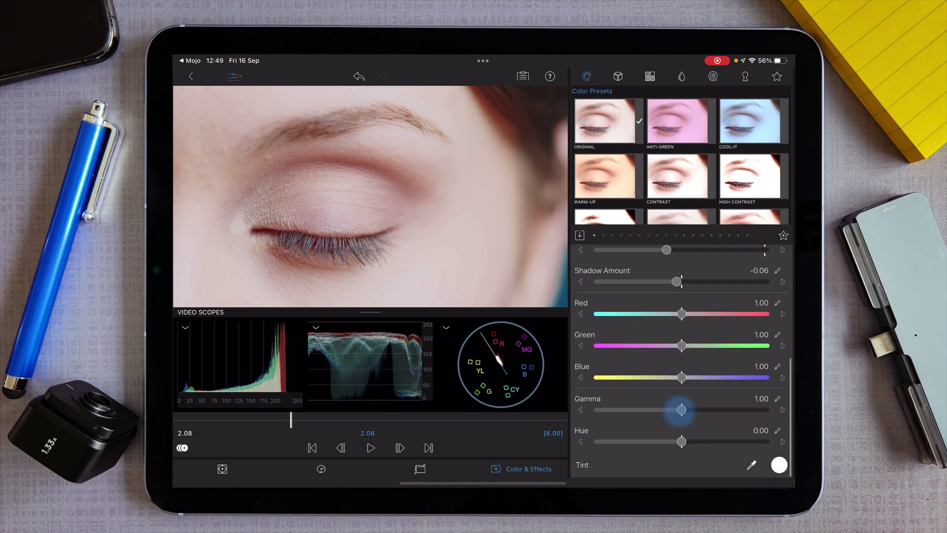
left_click_drag(681, 409, 689, 410)
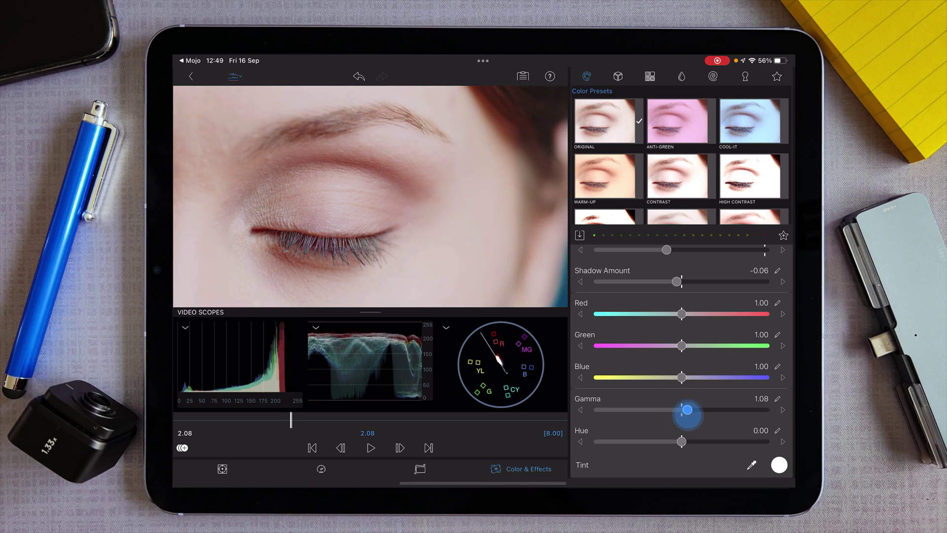
left_click_drag(291, 421, 503, 431)
scroll(729, 302, "up", 5)
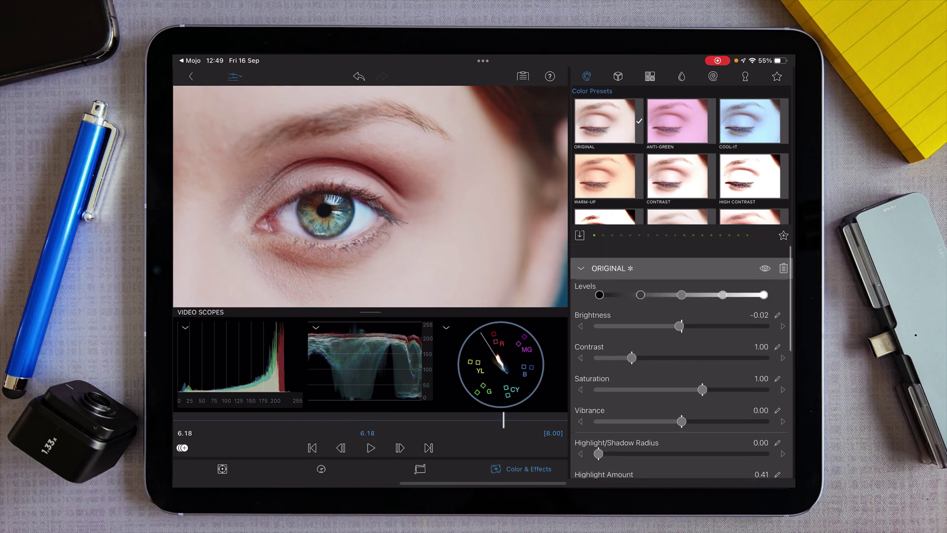
left_click(764, 254)
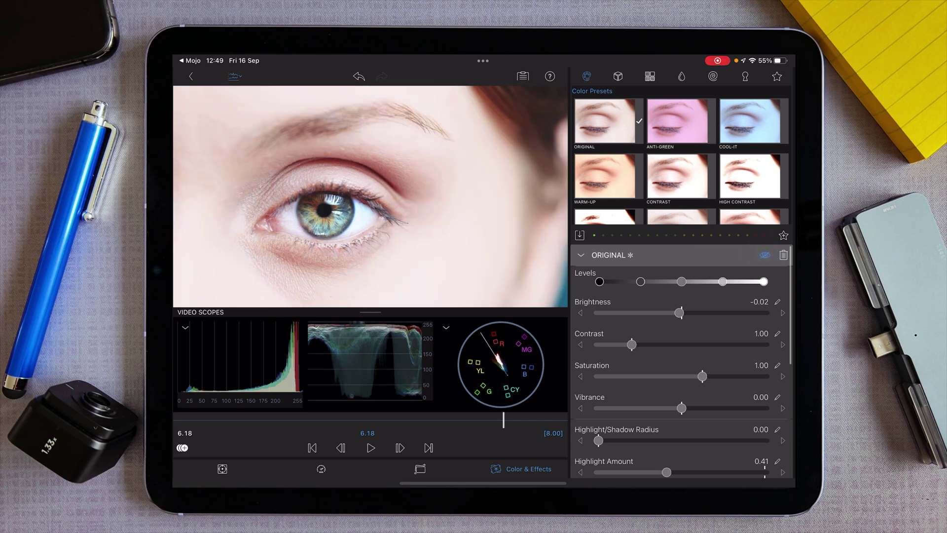
left_click(764, 254)
left_click(370, 447)
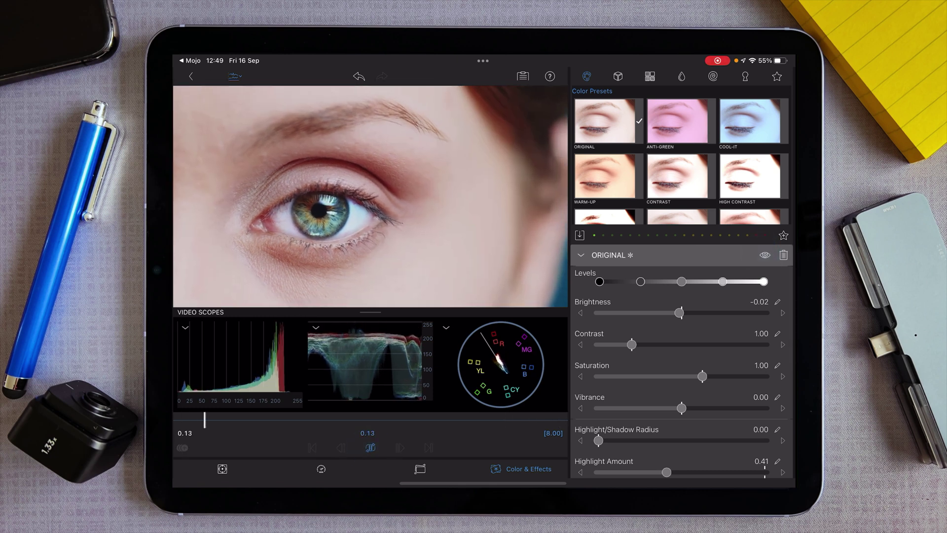
left_click(764, 255)
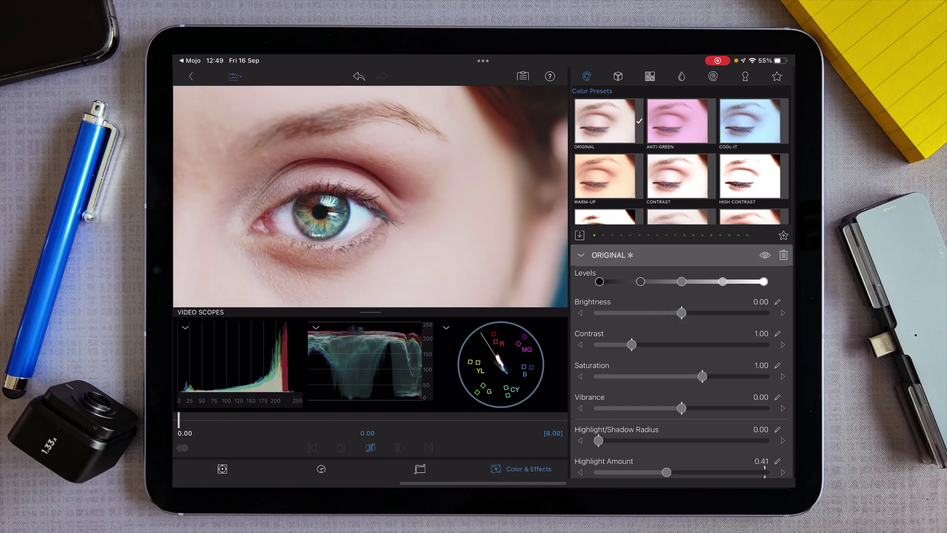
- Nudge the two inner Levels points slightly and play the eye clip to review
left_click_drag(640, 281, 646, 282)
left_click_drag(717, 281, 717, 281)
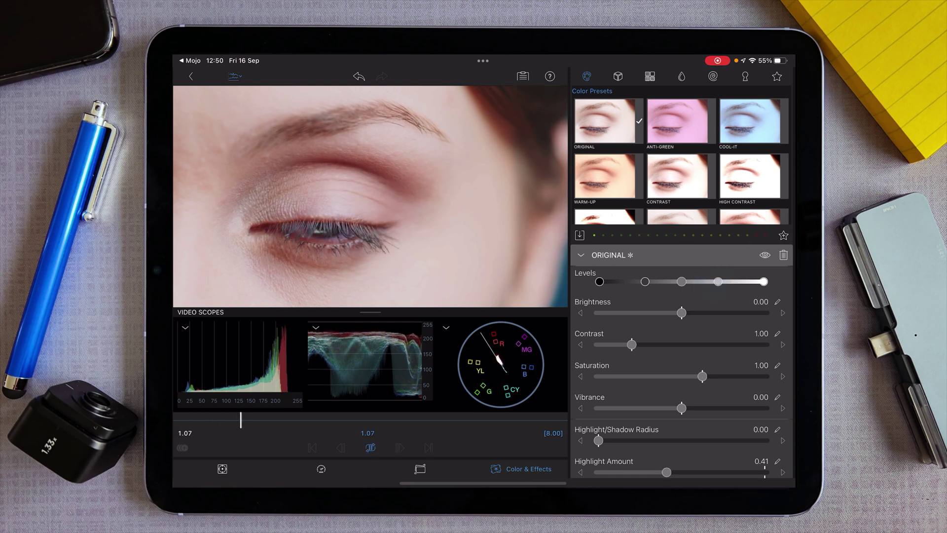
left_click(765, 254)
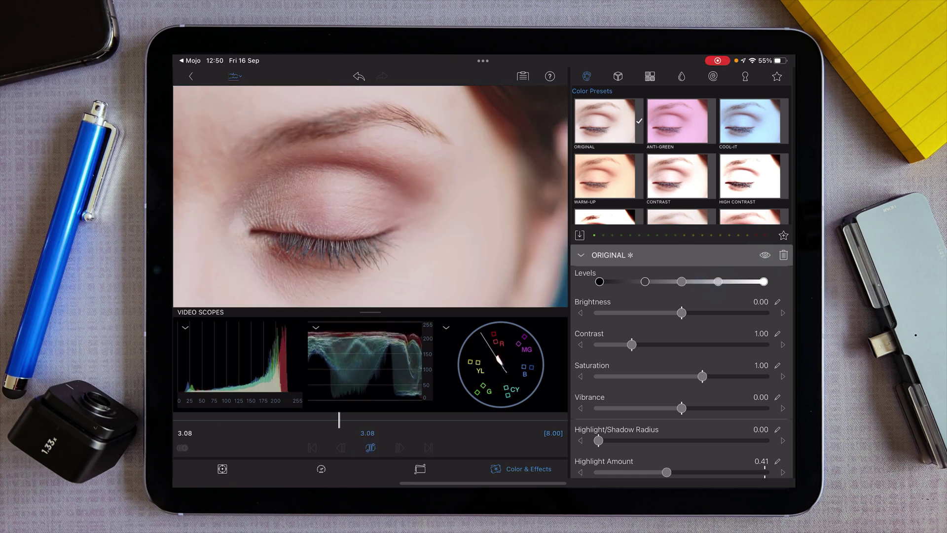